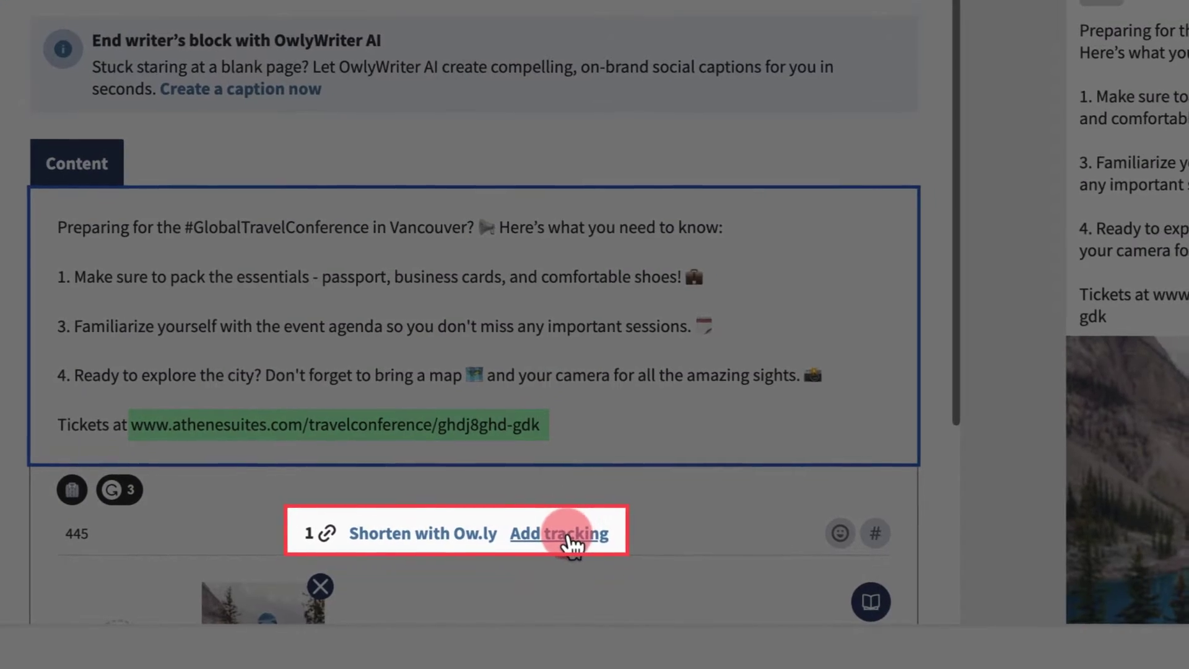
Open the tickets link's tracking settings, review the saved presets, and switch to a custom setup
click(565, 534)
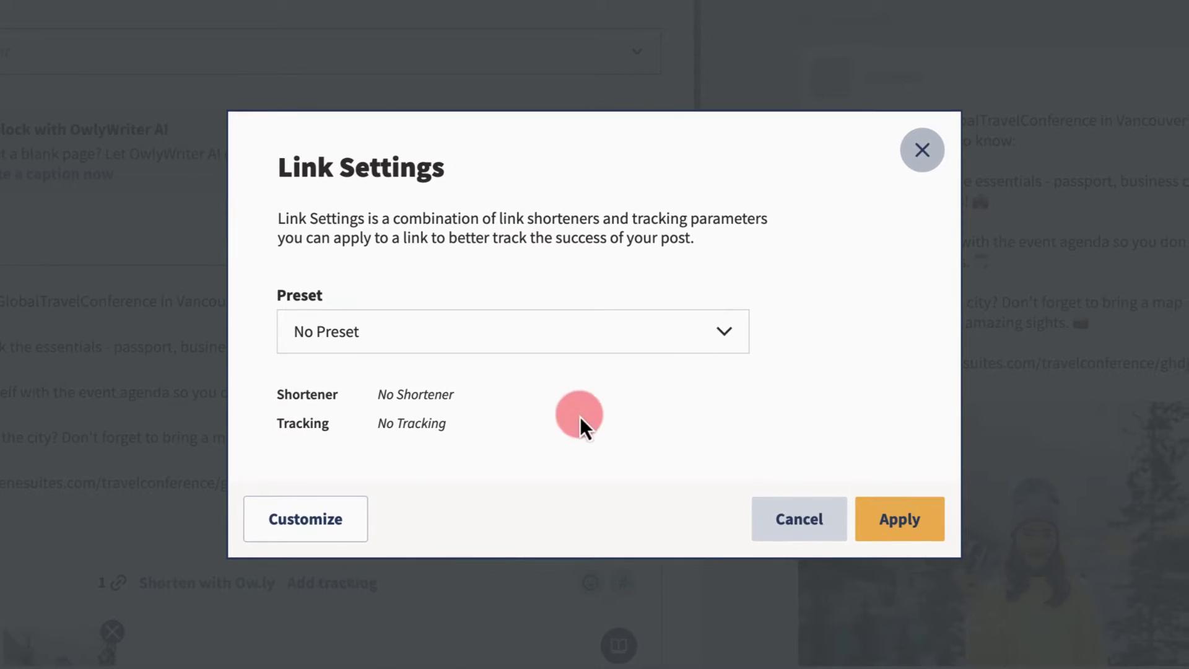
click(728, 335)
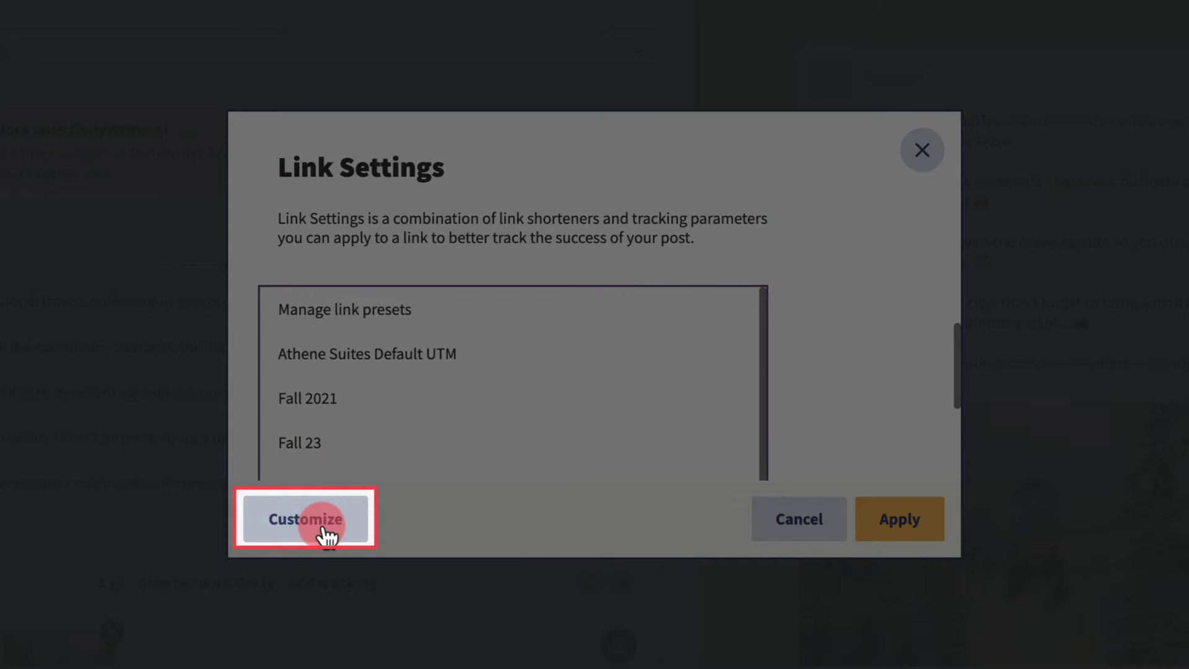
click(325, 533)
Track the link with Google Analytics, drop utm_campaign, and keep utm_source as Custom 'hootsuite'
click(721, 437)
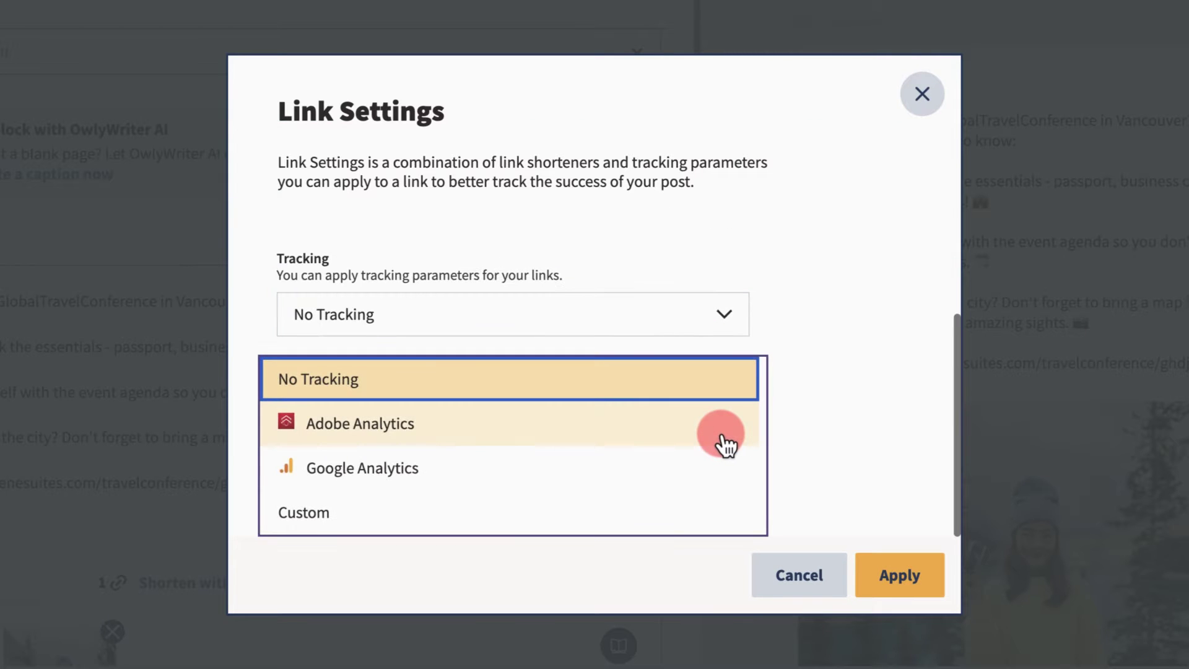
click(440, 470)
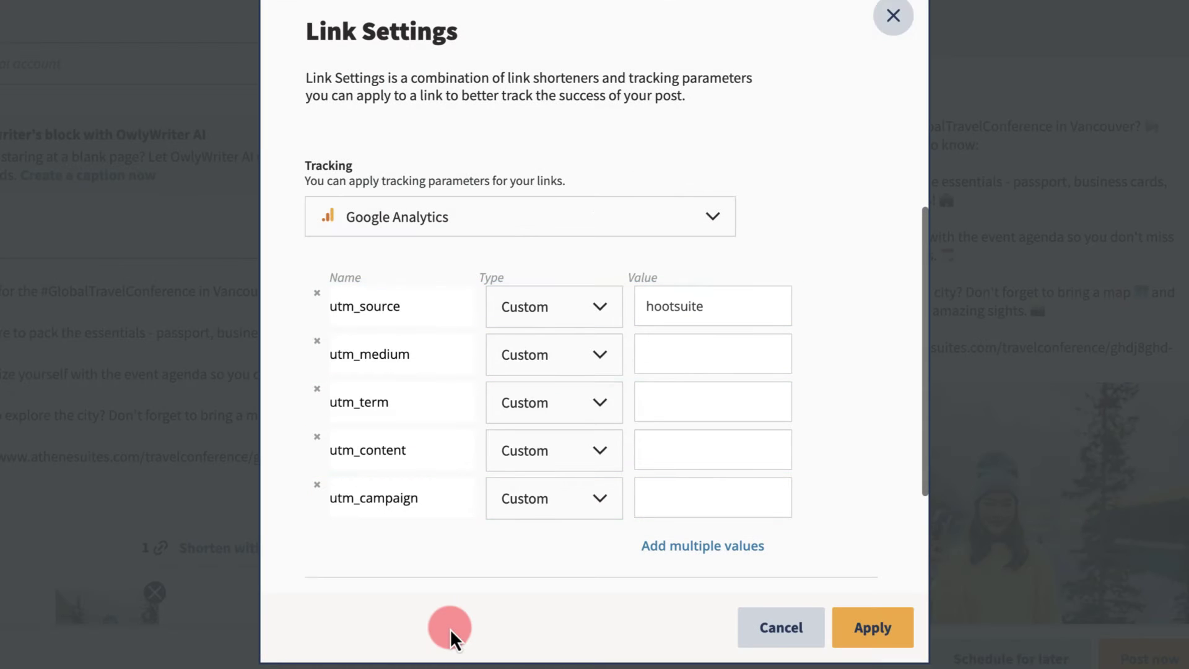
click(317, 496)
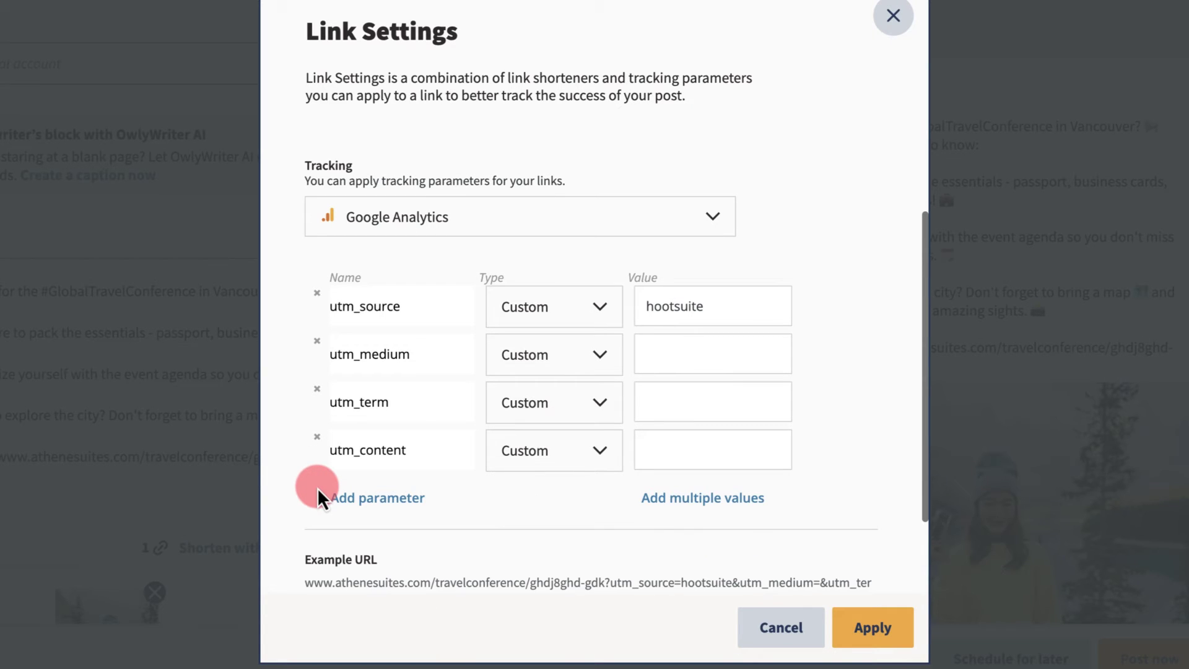
click(604, 305)
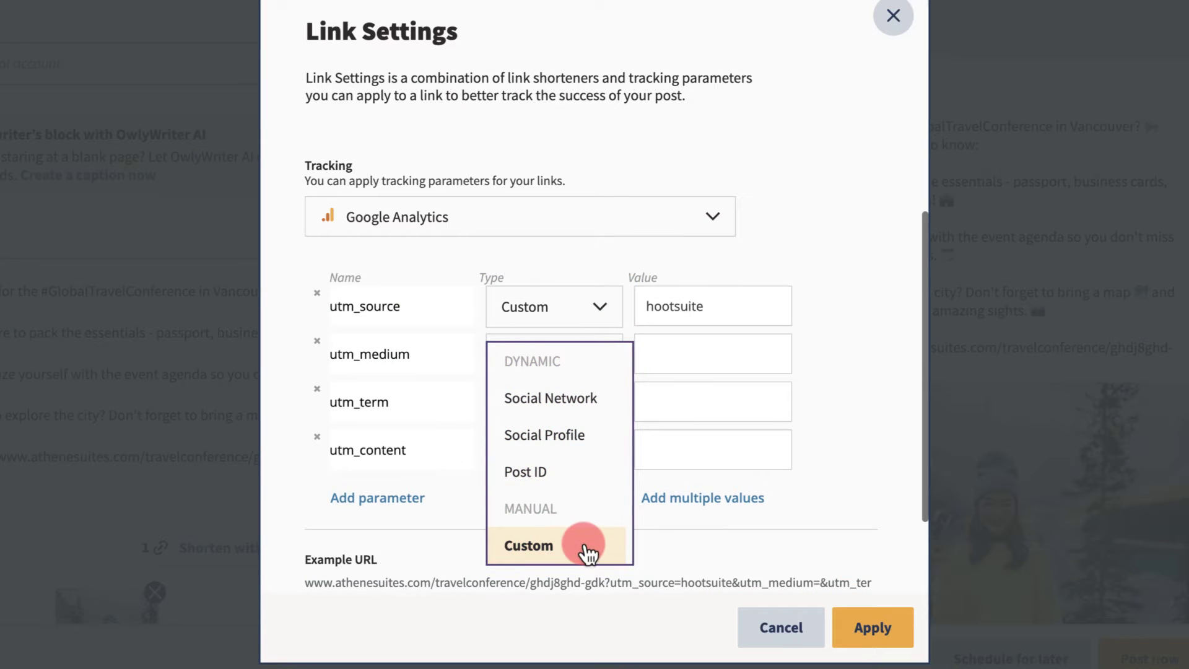
click(584, 545)
drag(706, 308, 638, 306)
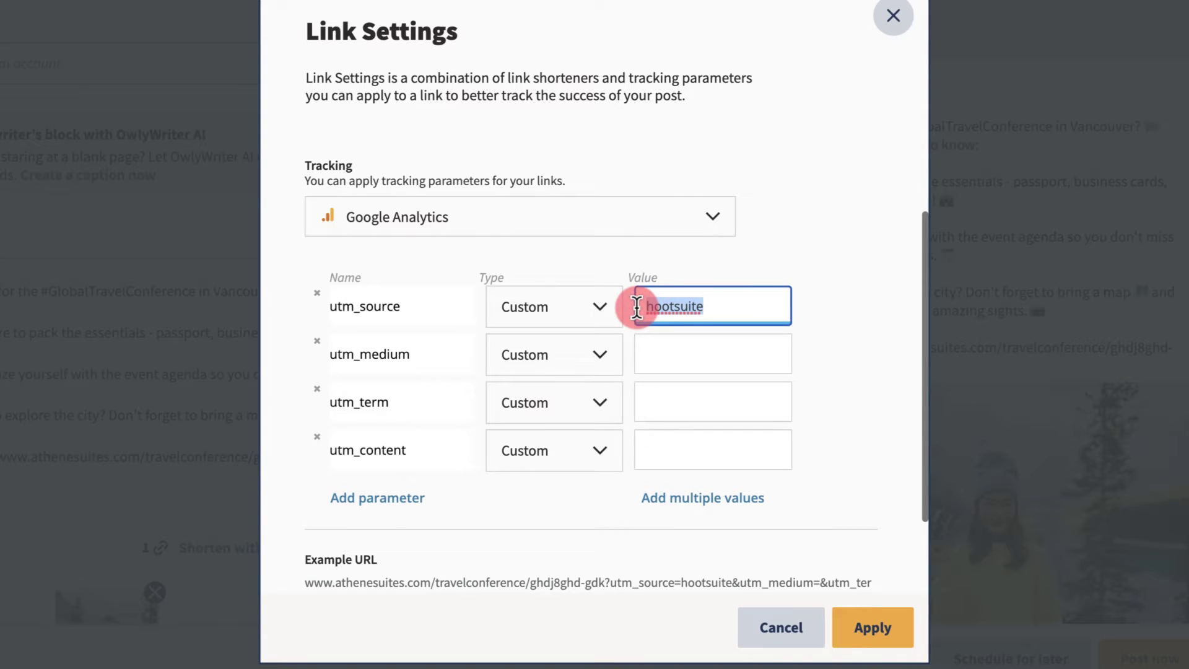
Switch utm_source's type to the dynamic Social Network value
click(618, 306)
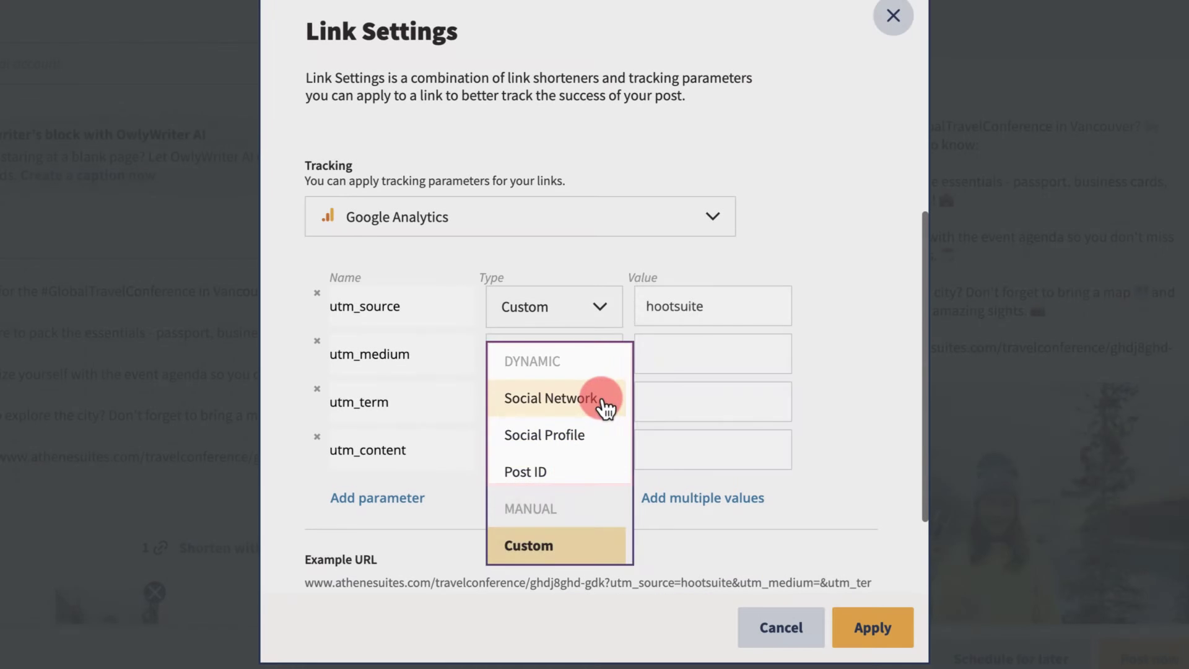
click(601, 399)
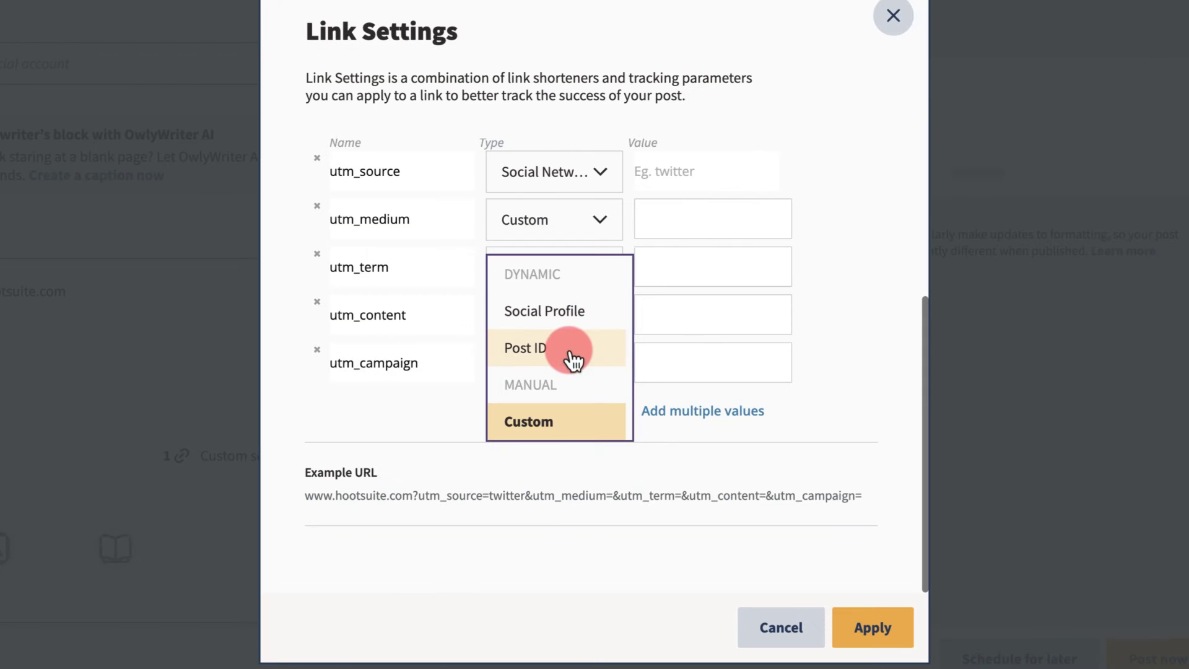
Set utm_medium's type to Post ID
click(569, 351)
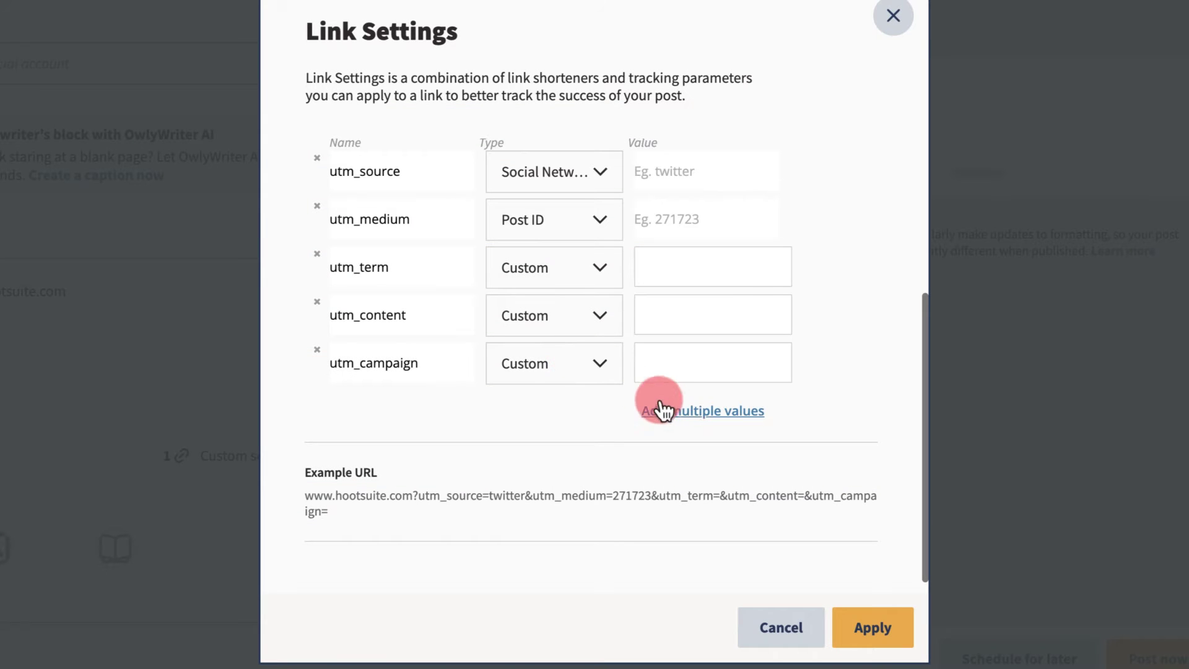
Enable multiple values and give utm_content the values 'organic' and 'paid'
click(661, 407)
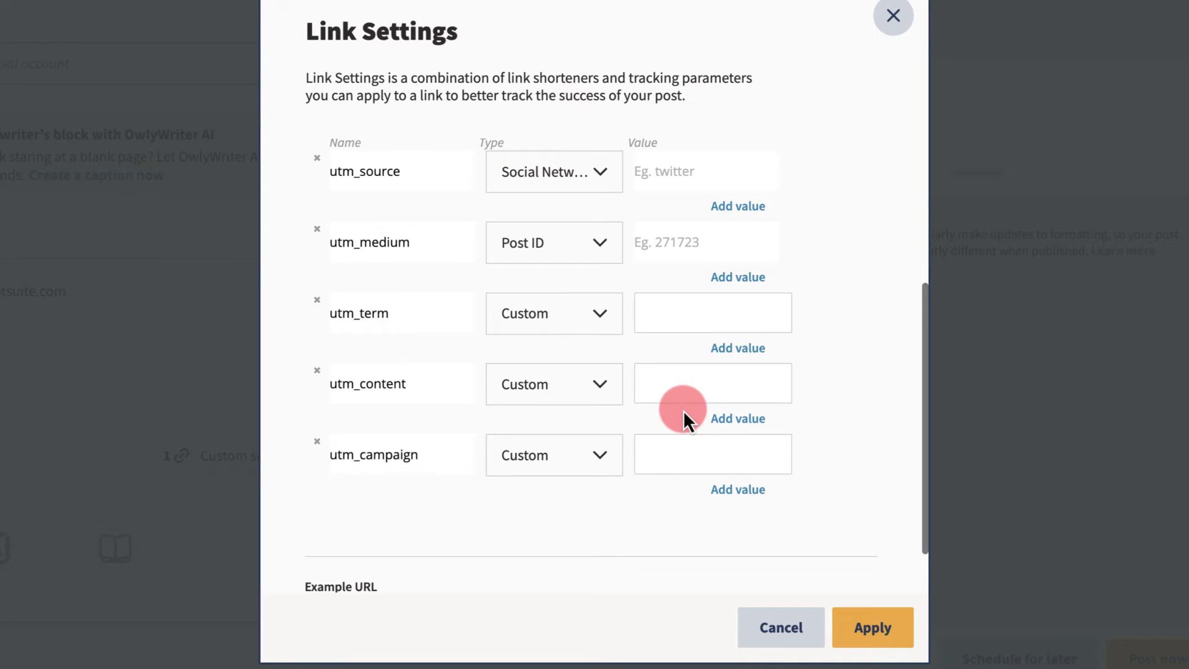
click(723, 420)
click(717, 389)
text(organic)
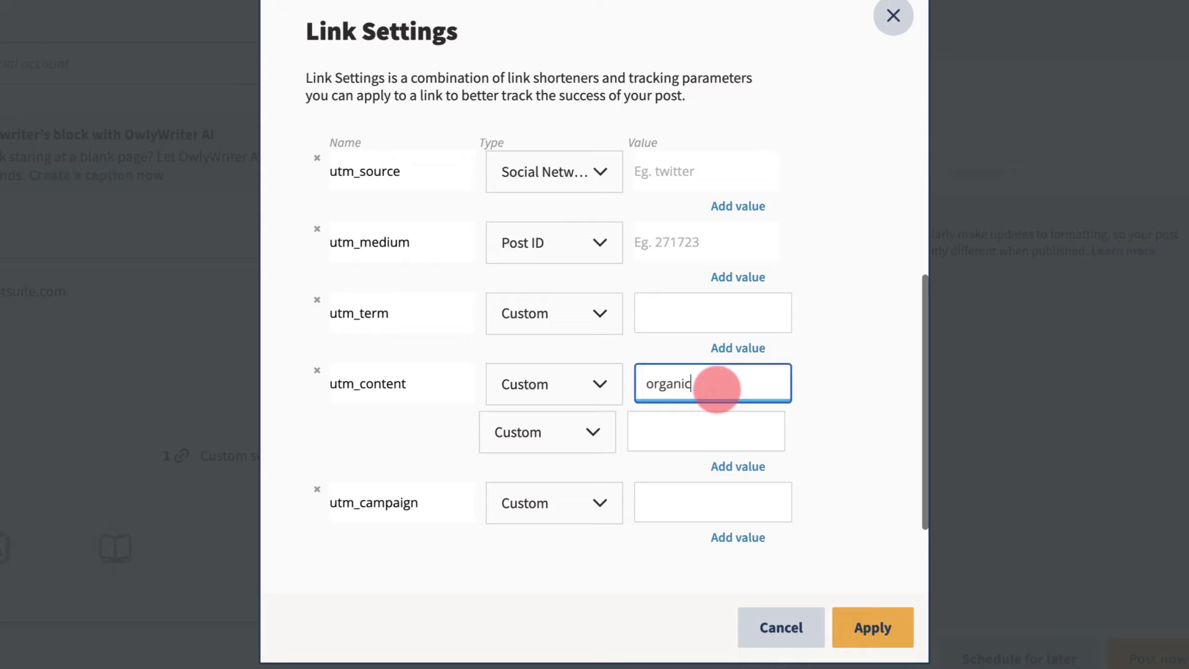
click(700, 427)
text(paid)
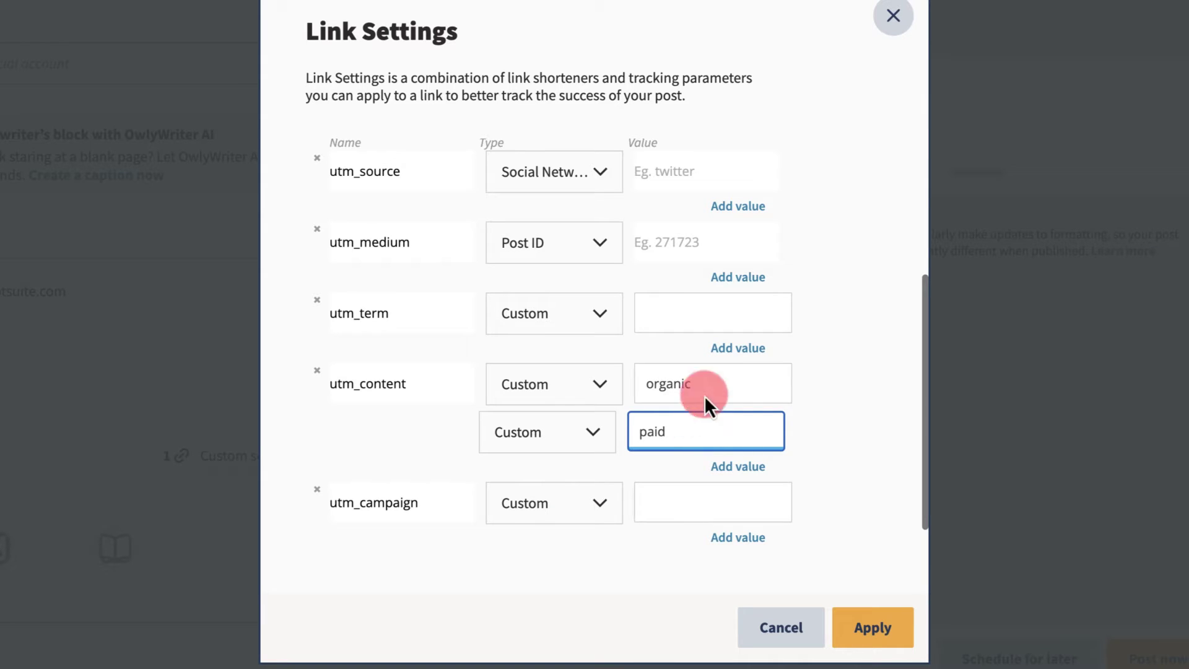
Add the extra values 'blog' and 'video' to utm_medium after the post ID
click(739, 278)
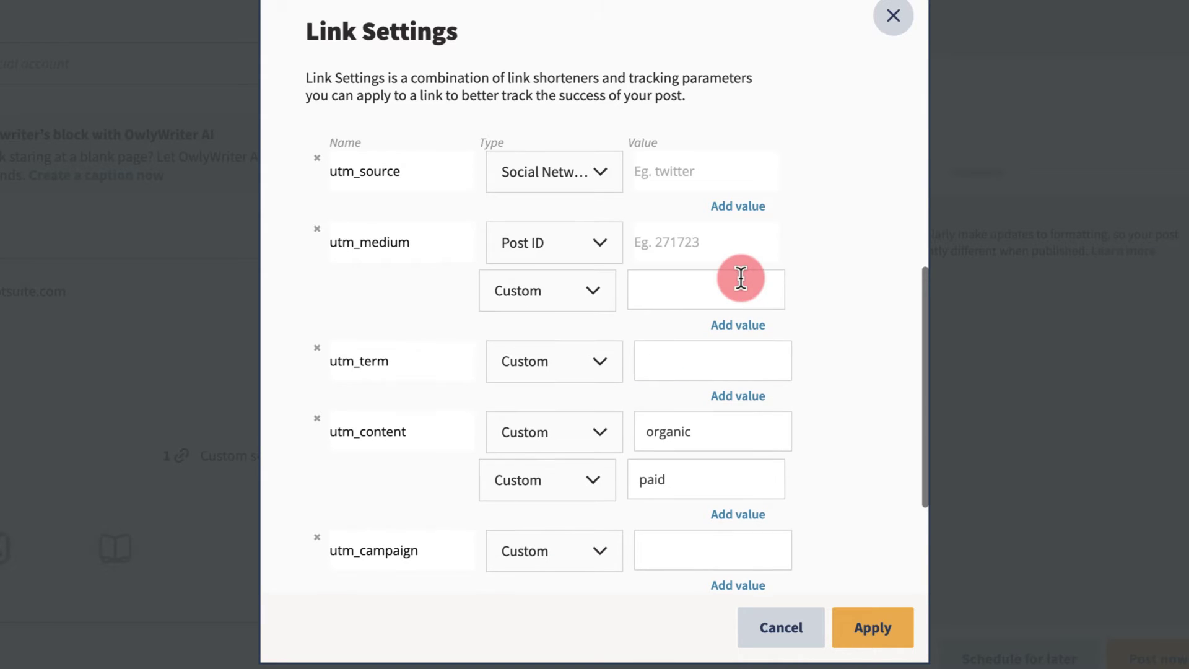
click(739, 329)
click(698, 294)
text(blog)
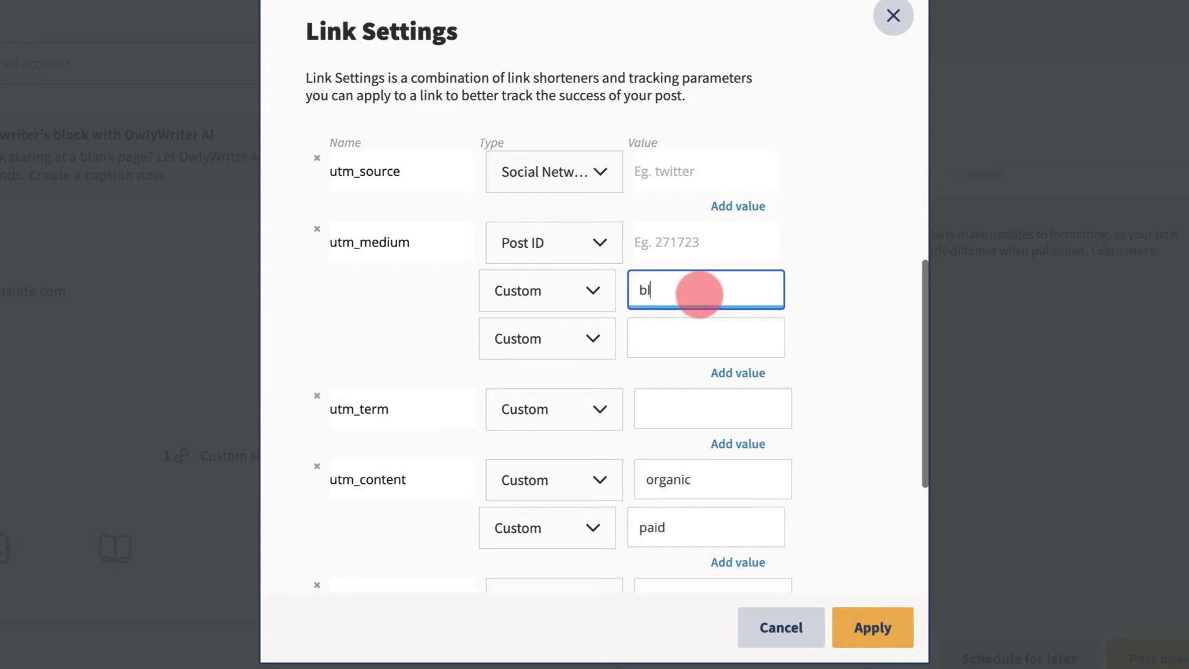
click(686, 327)
text(video)
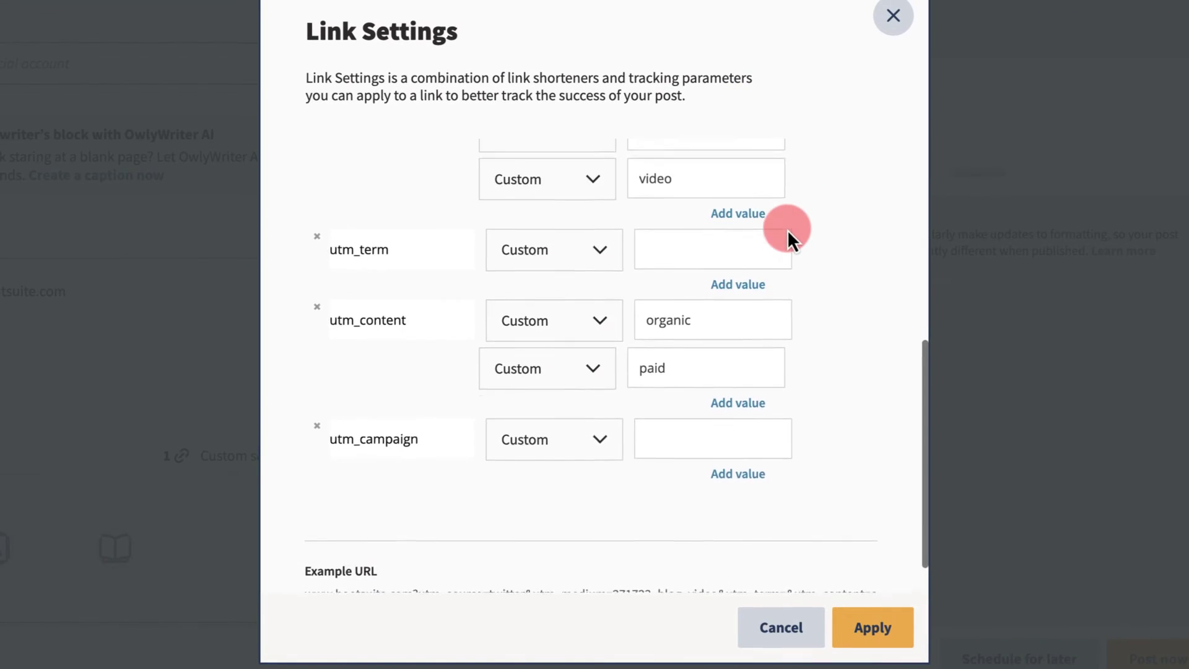
Choose Ow.ly as the link shortener and apply the custom link settings
scroll(788, 232, up, 5)
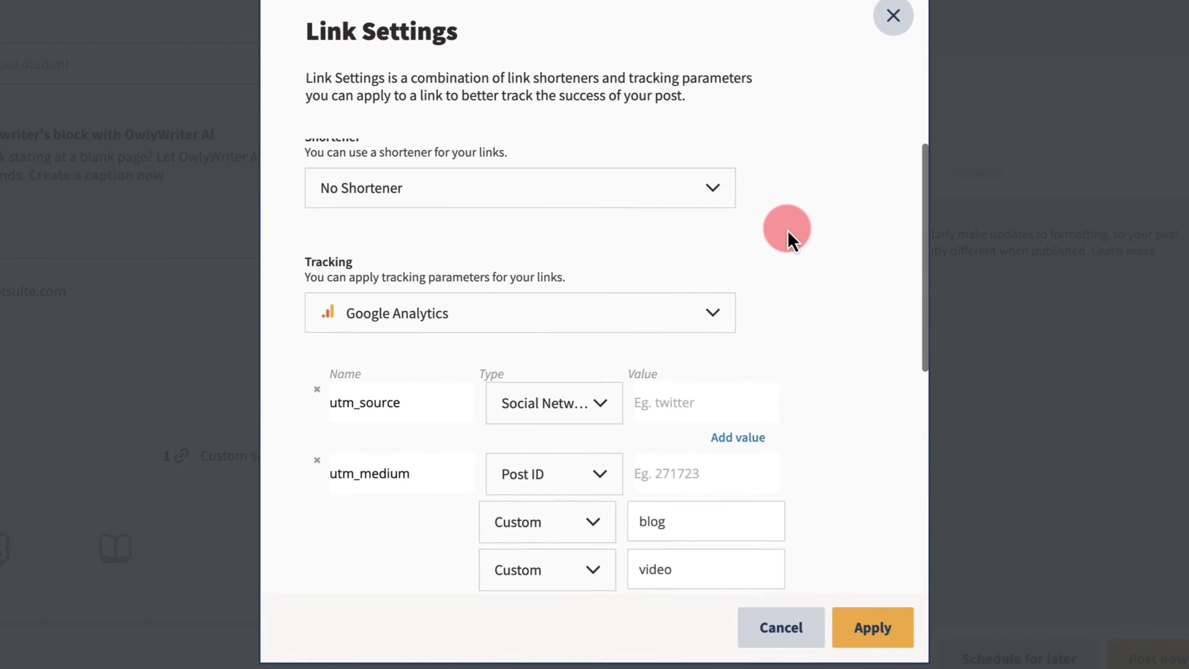
click(711, 201)
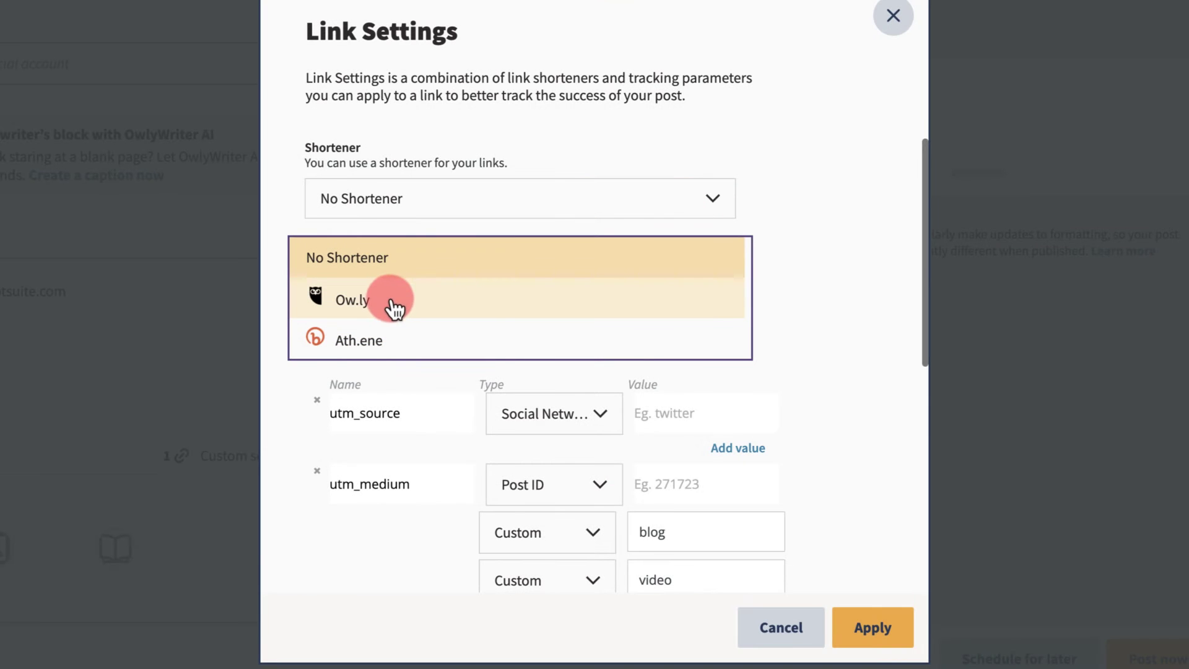
click(409, 307)
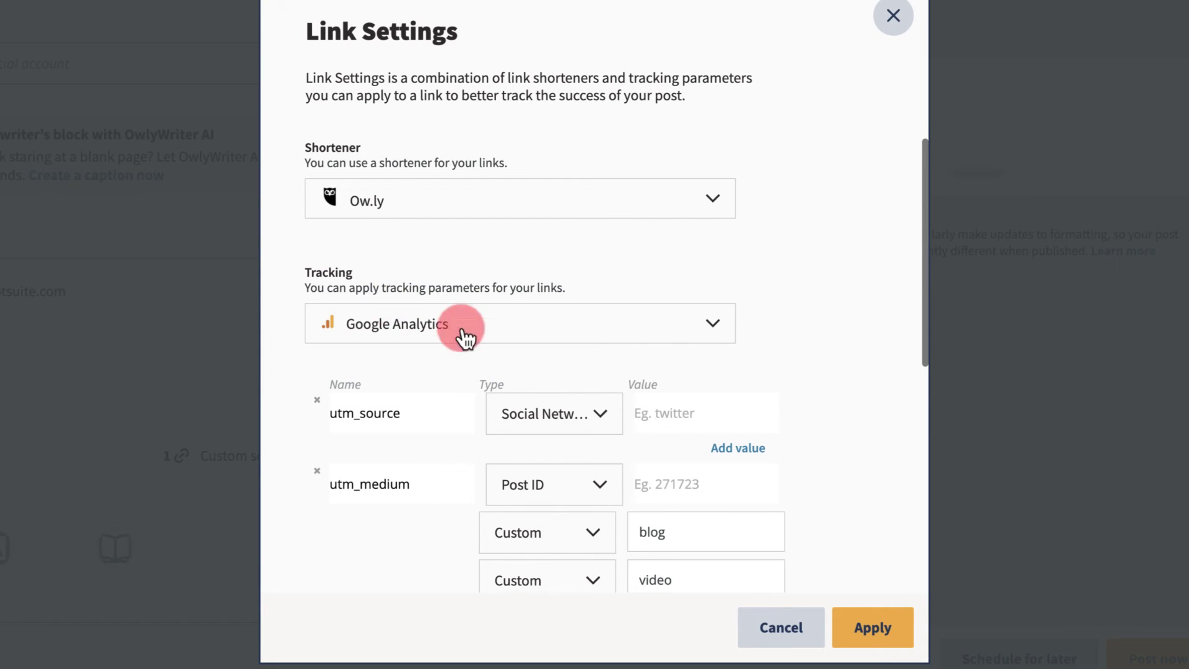
click(875, 630)
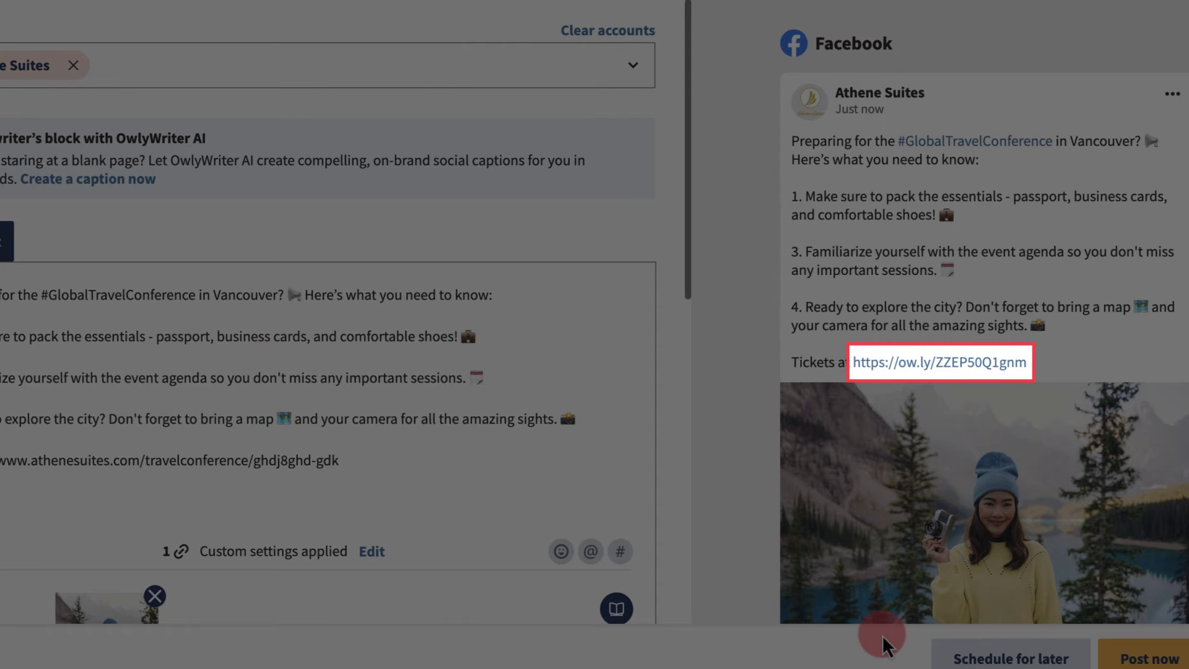
Open the shortened ow.ly link from the Facebook preview to check its destination
click(939, 372)
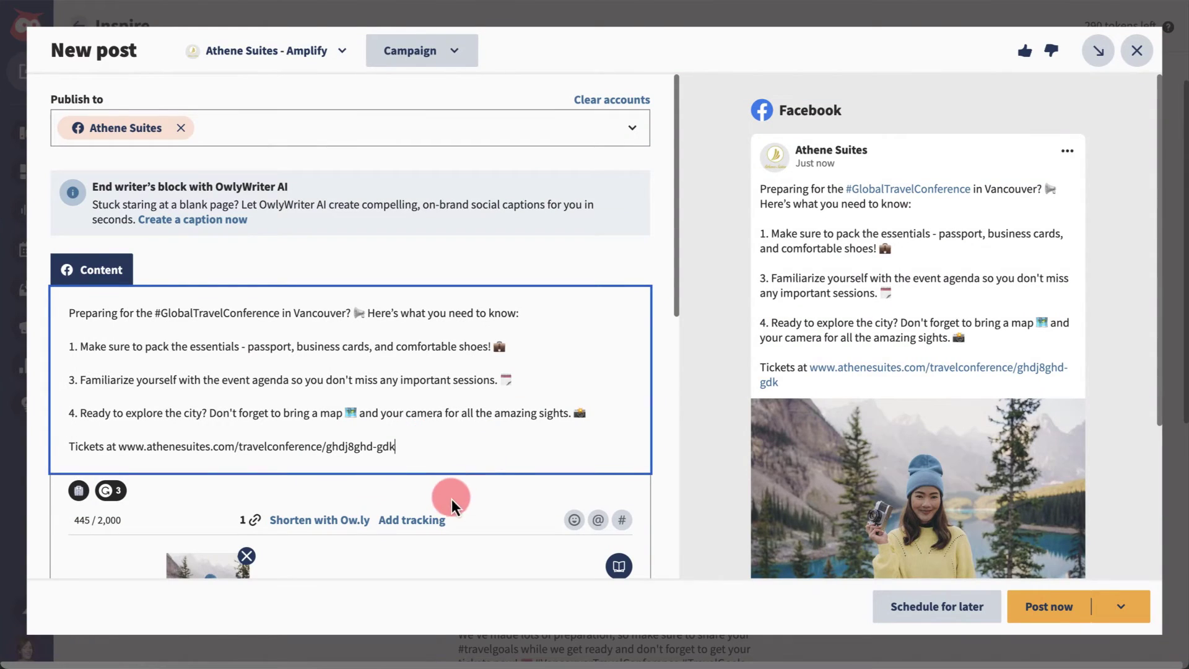
Apply the Athene Suites Default UTM preset to the post's tickets link
click(423, 520)
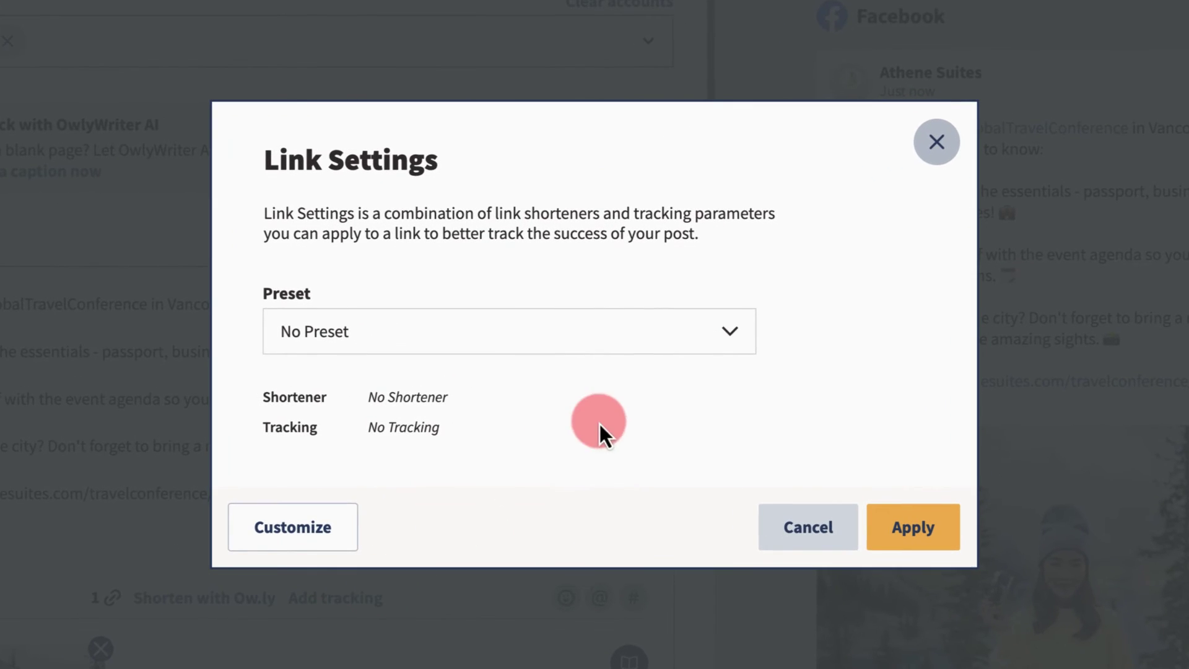
click(729, 339)
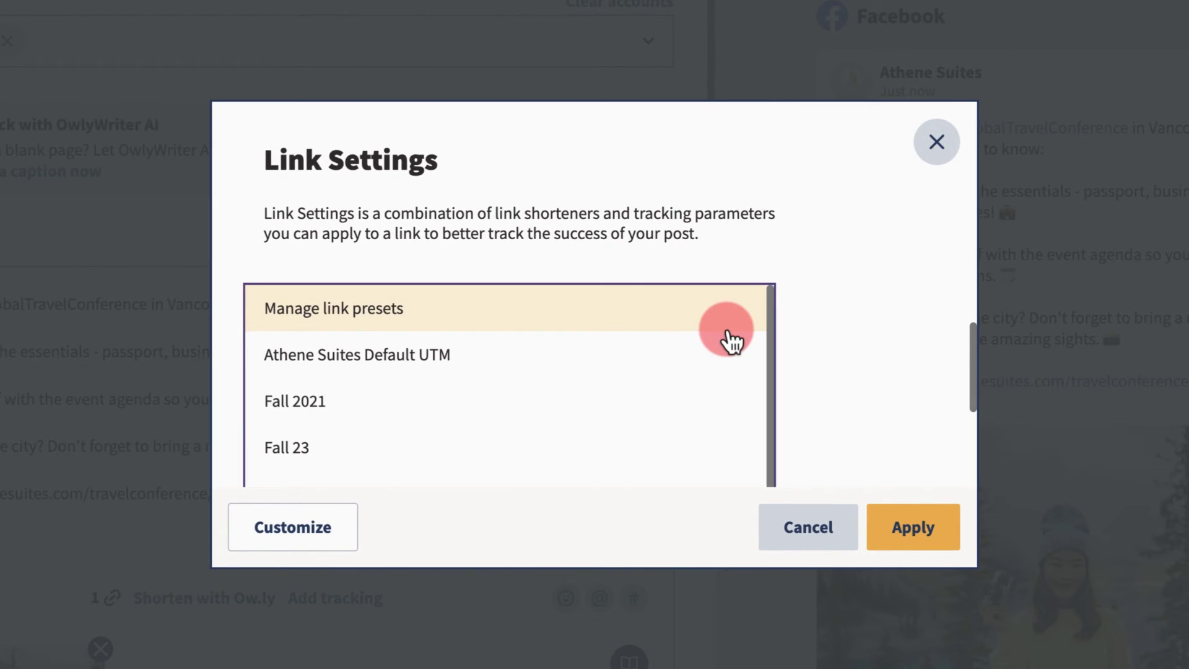
click(480, 365)
click(480, 365)
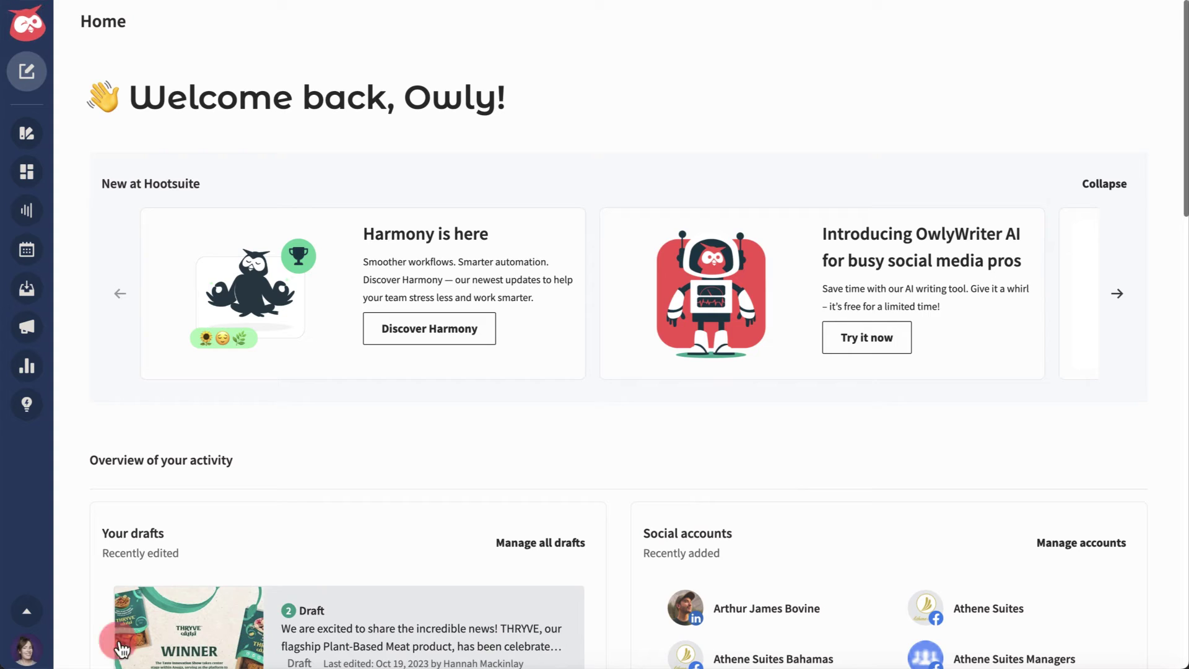
Go to Manage accounts and teams and open Link Settings for Athene Suites - Amplify
click(28, 651)
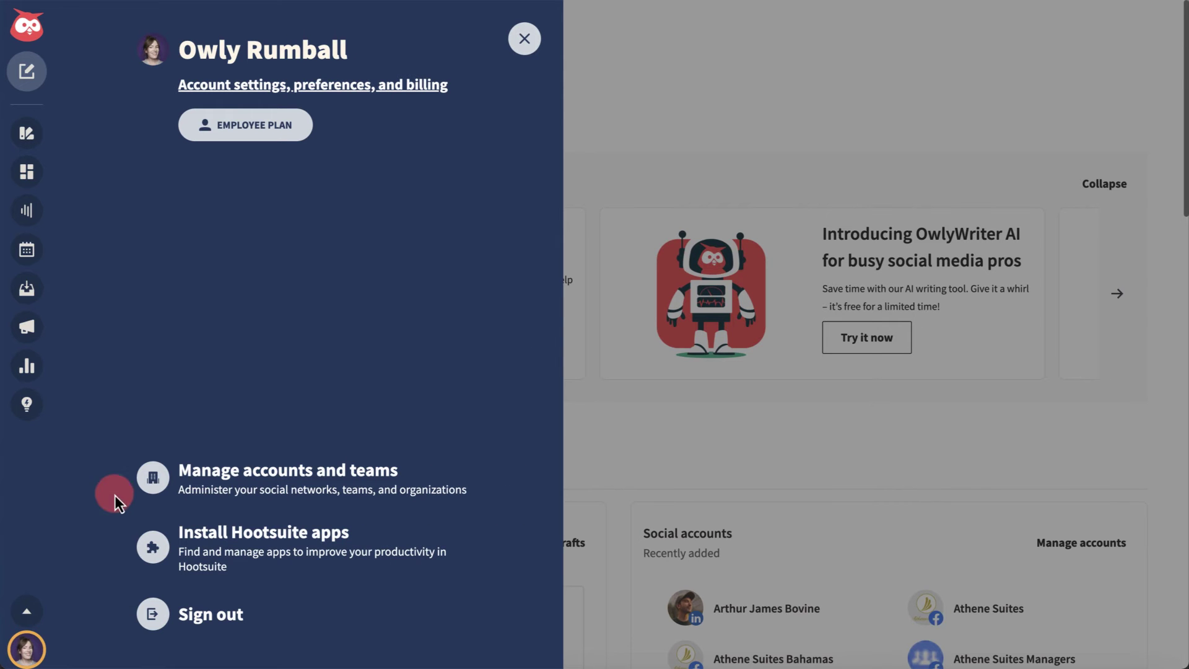
click(155, 482)
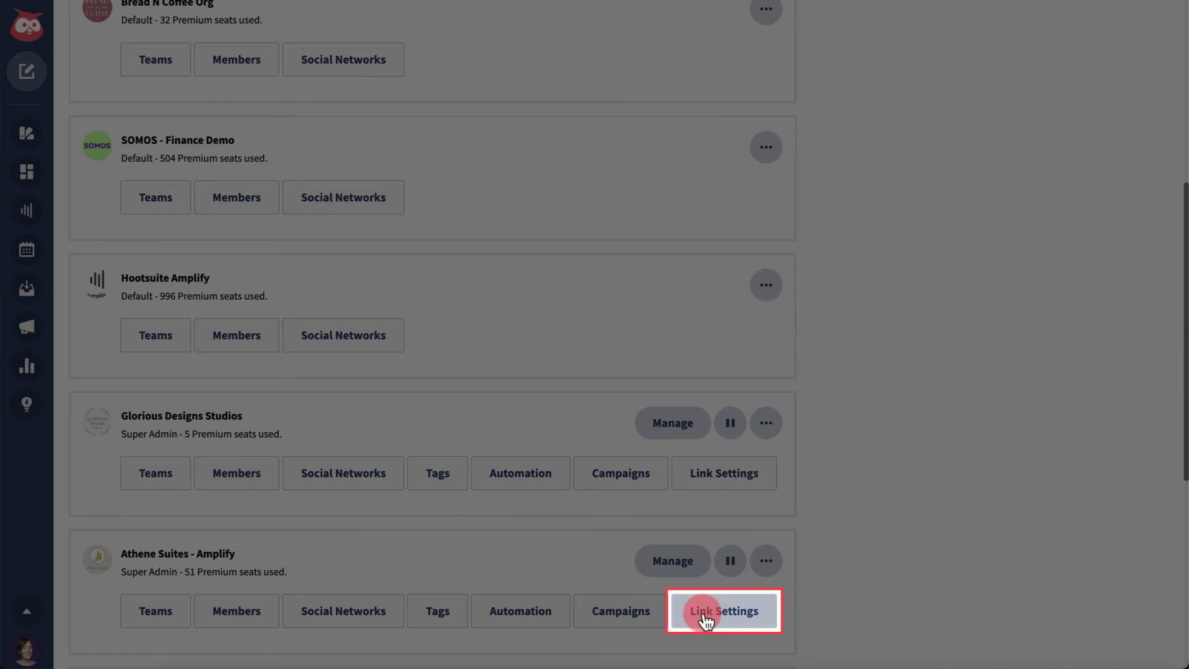
click(723, 624)
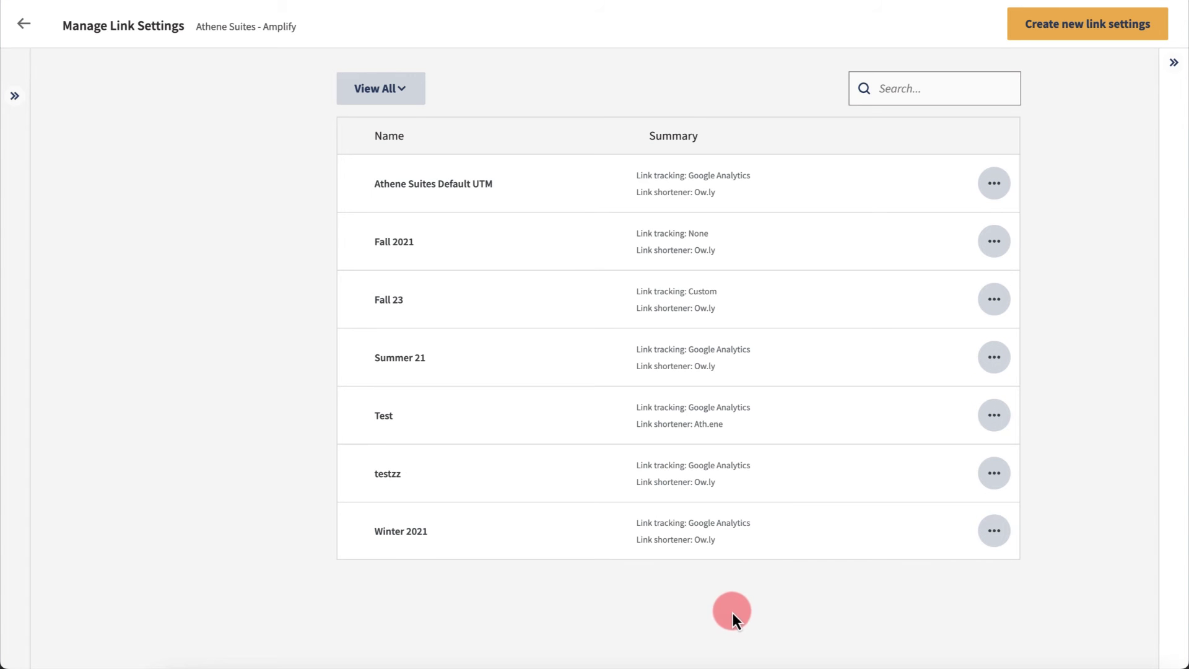
click(995, 185)
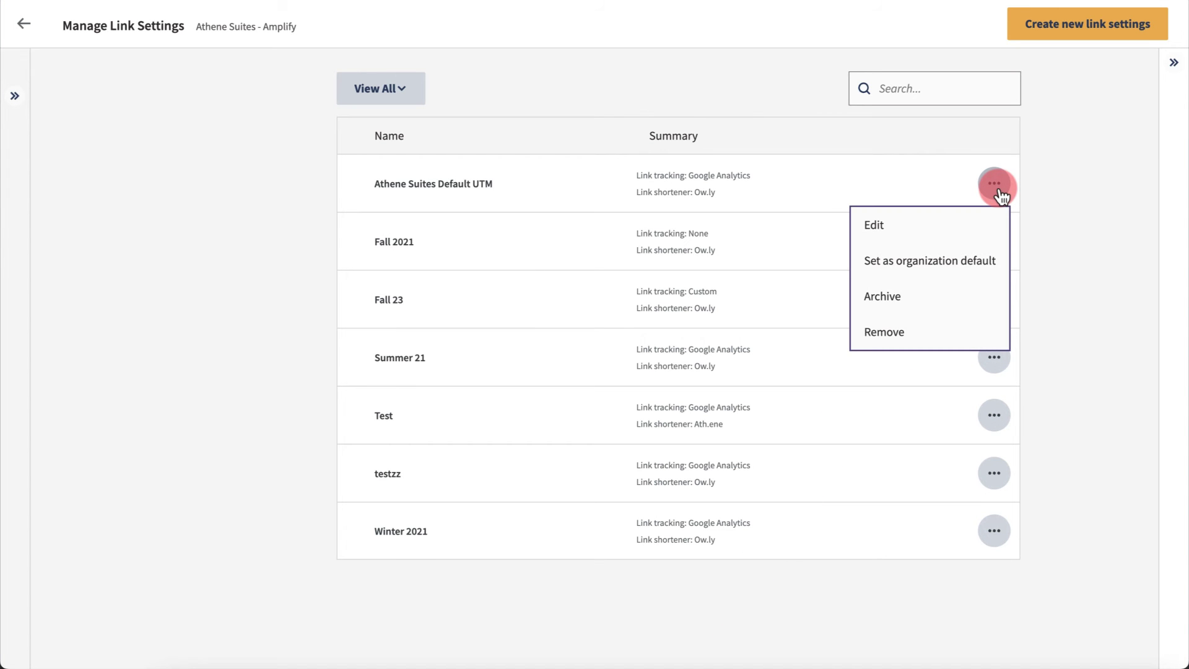
click(919, 225)
drag(860, 227, 839, 471)
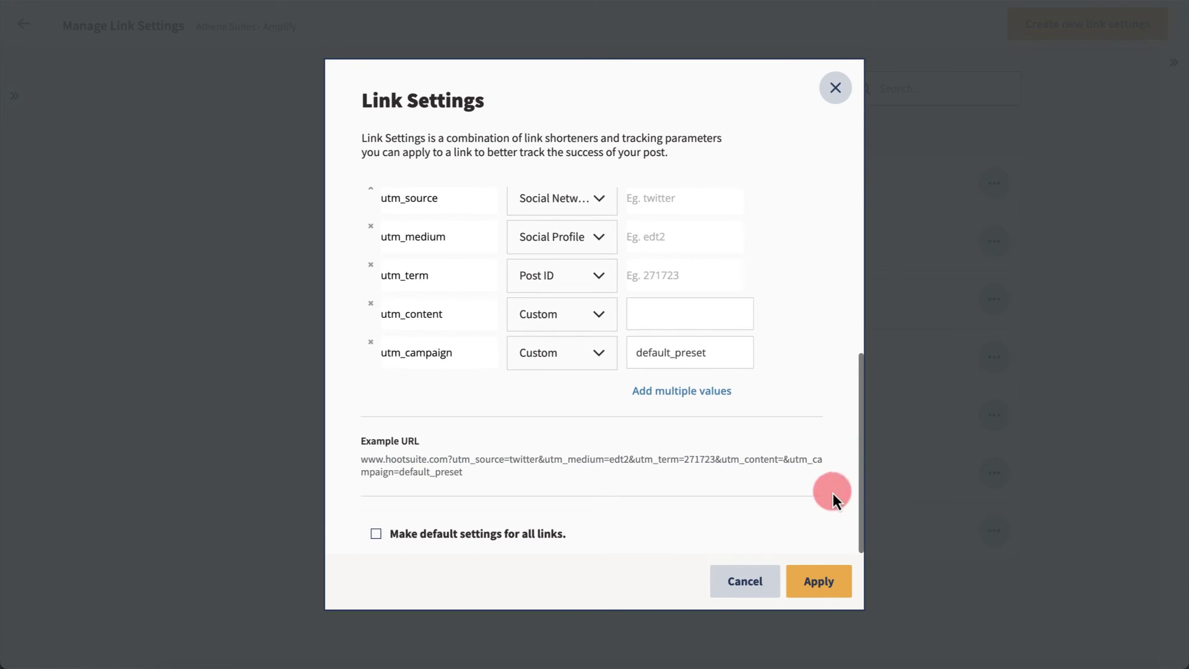
click(819, 588)
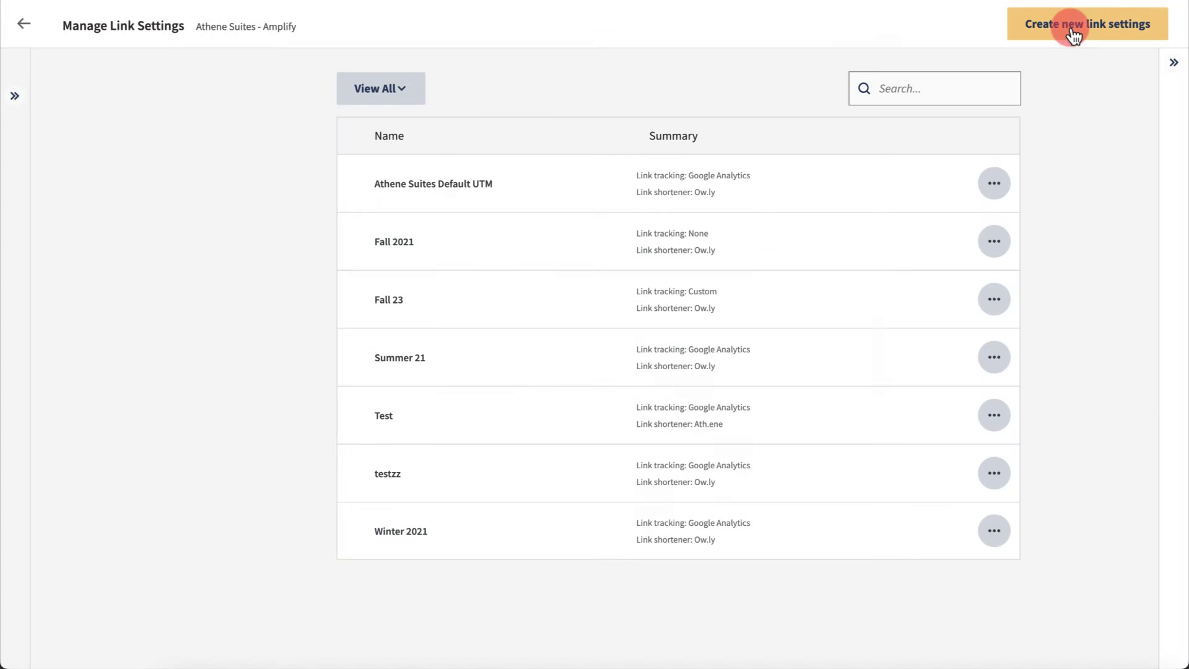
click(1073, 36)
Set the new preset's tracking to Custom and scroll to review its utm_source parameter
click(692, 436)
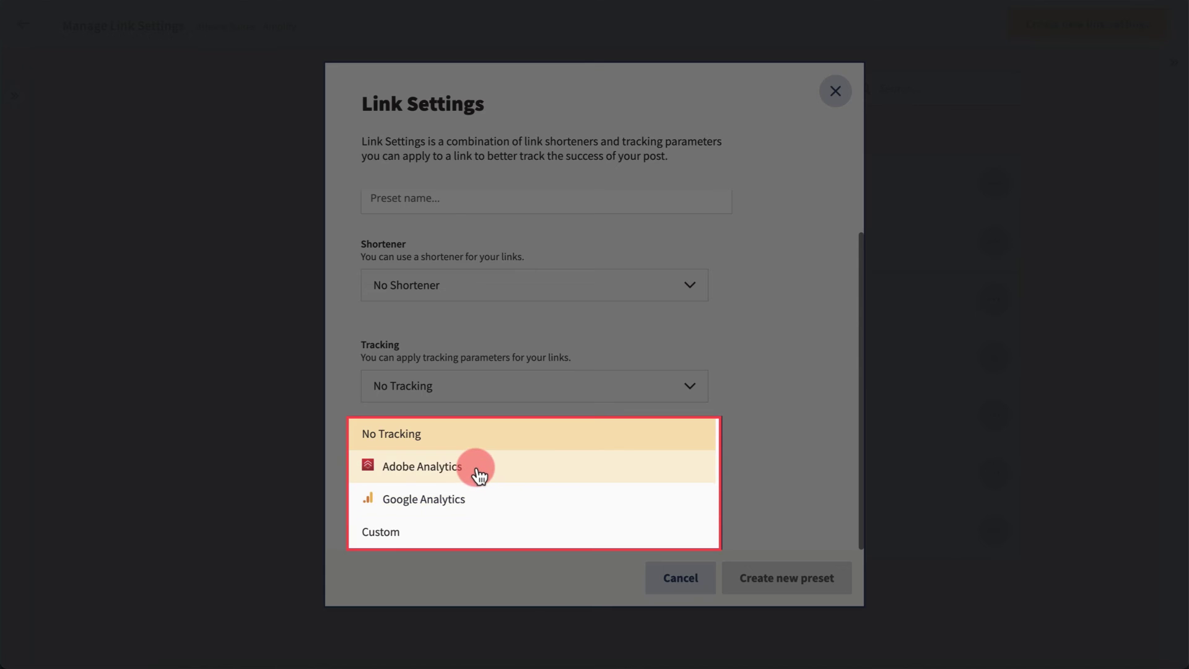
click(428, 534)
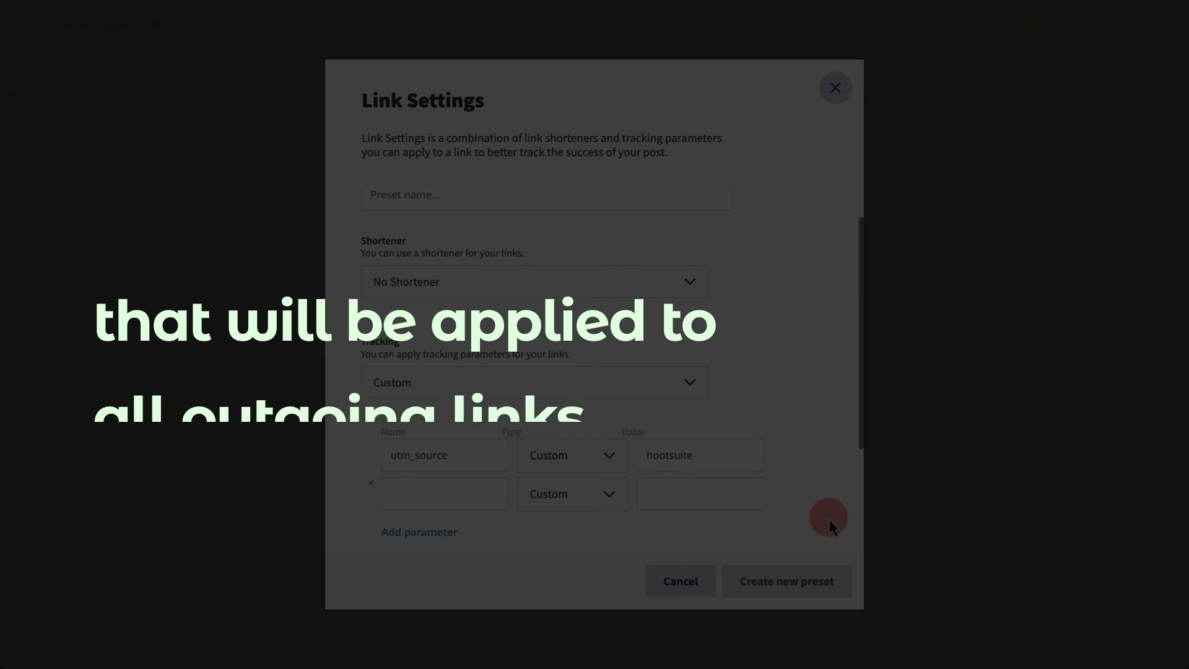
scroll(830, 519, down, 3)
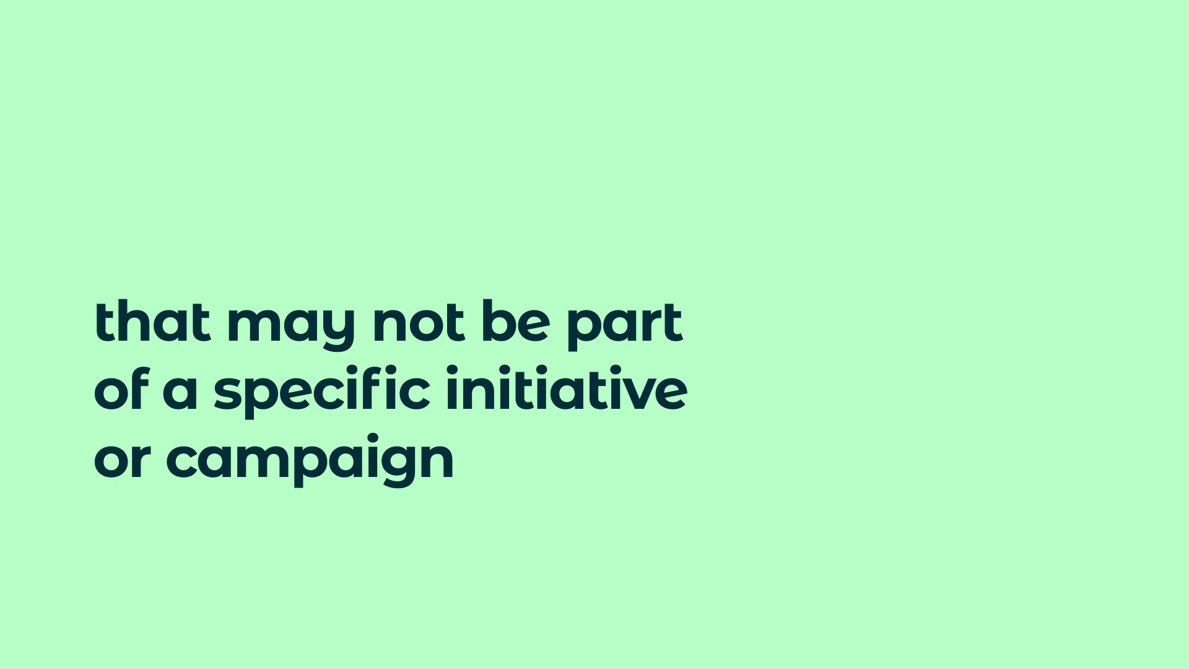
Name the new preset '2023 Default UTM' and set its tracking to Google Analytics
click(376, 238)
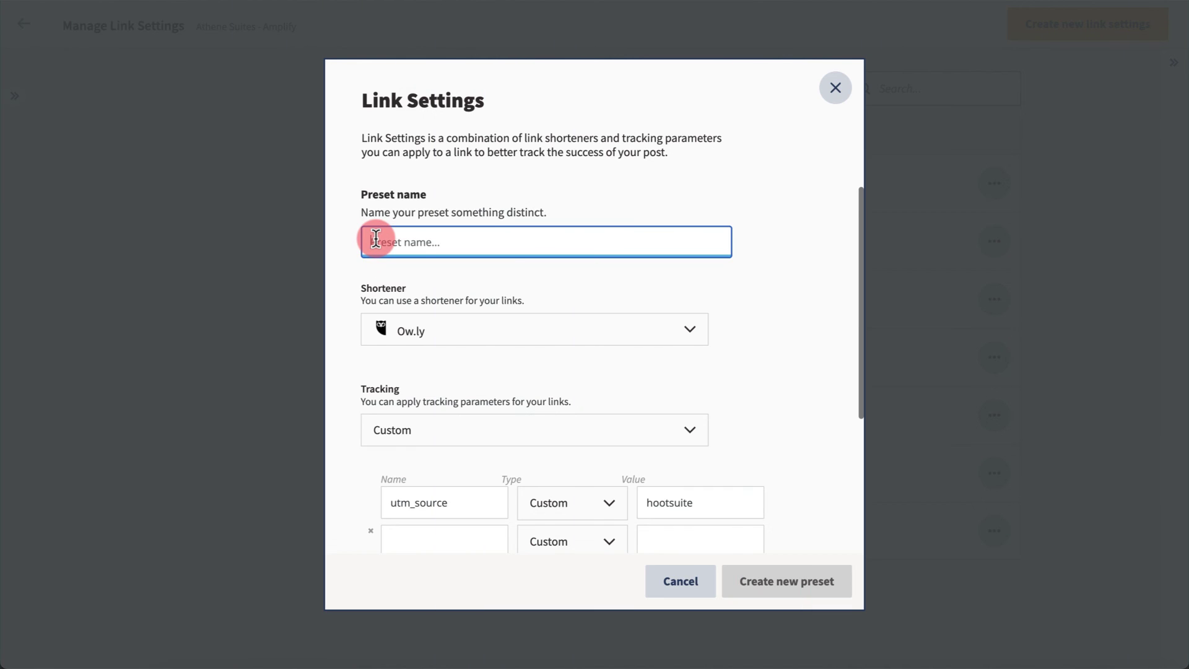
text(2023 Default UTM)
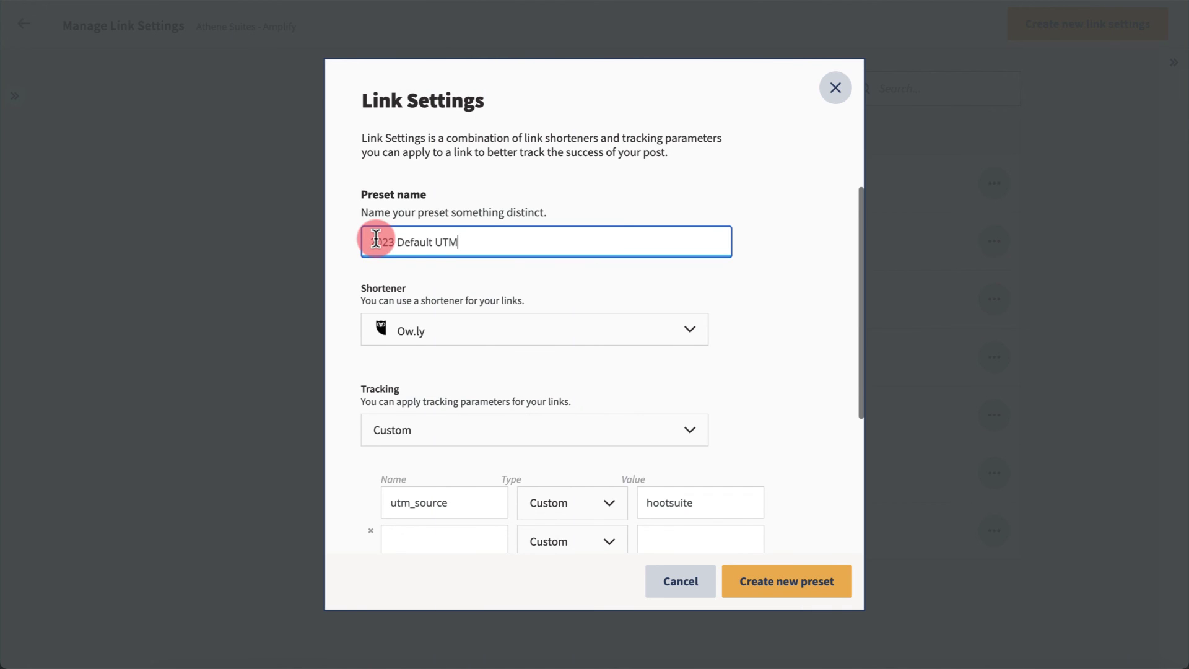
click(692, 432)
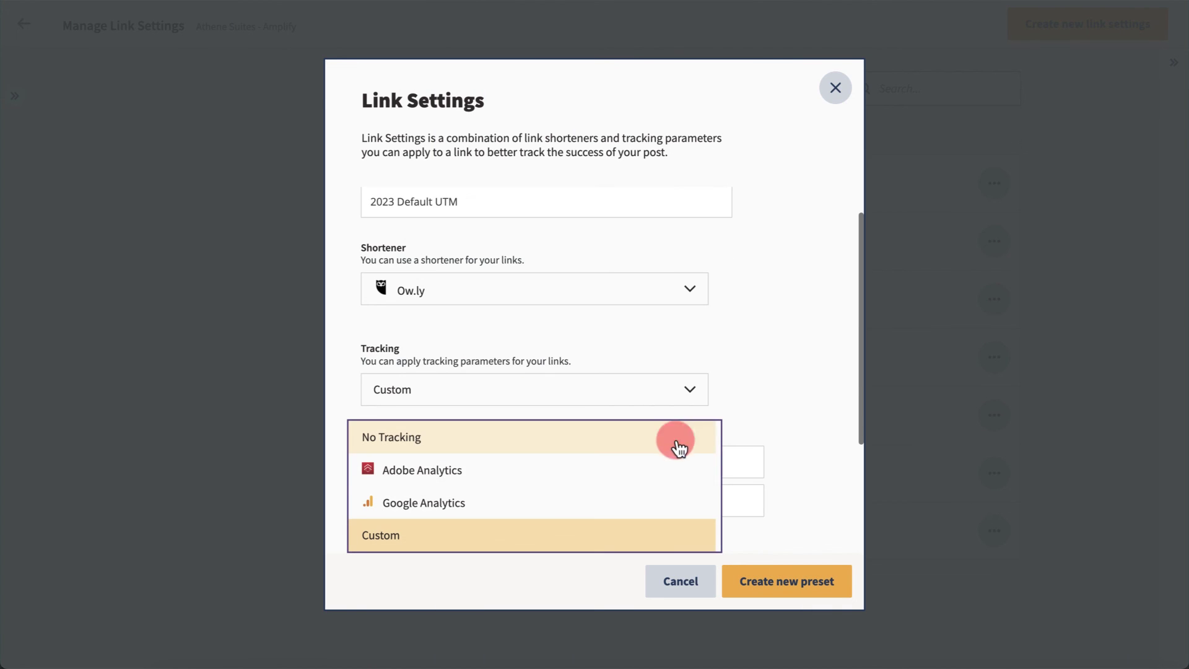
click(489, 500)
scroll(489, 499, down, 3)
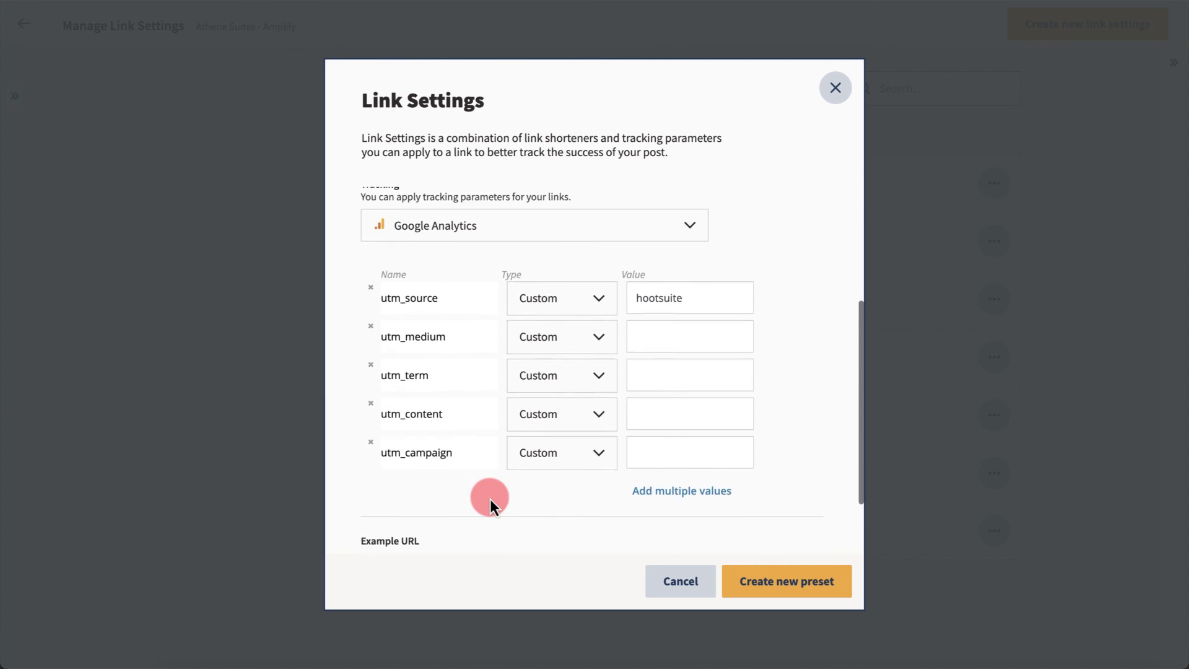
Set utm_source to Social Network, utm_medium to Social Profile and utm_term to Post ID
click(600, 258)
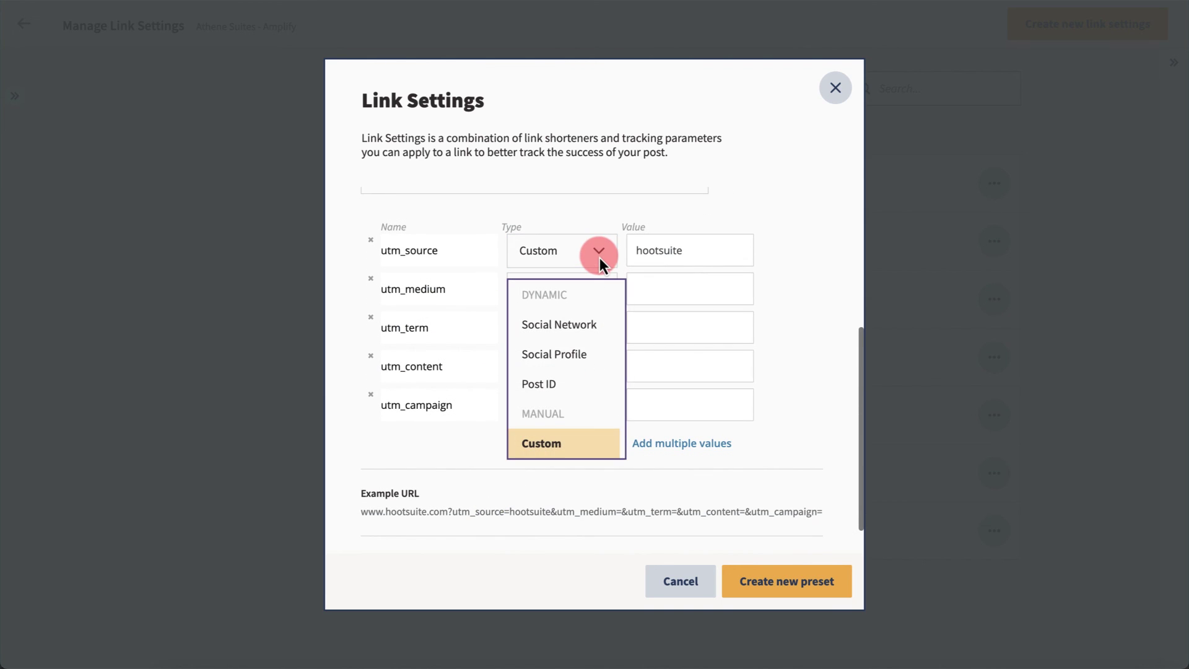
click(587, 324)
click(601, 293)
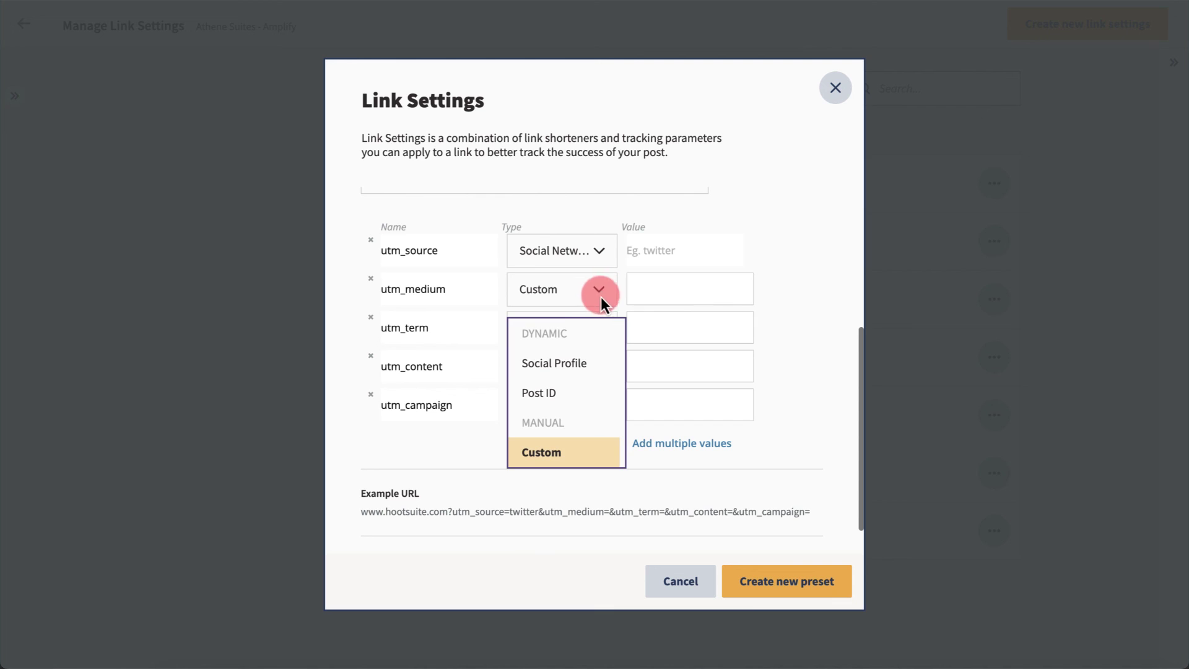
click(592, 364)
click(599, 329)
click(588, 402)
Paste default_preset as the utm_campaign value and create the preset
click(645, 404)
text(default_preset)
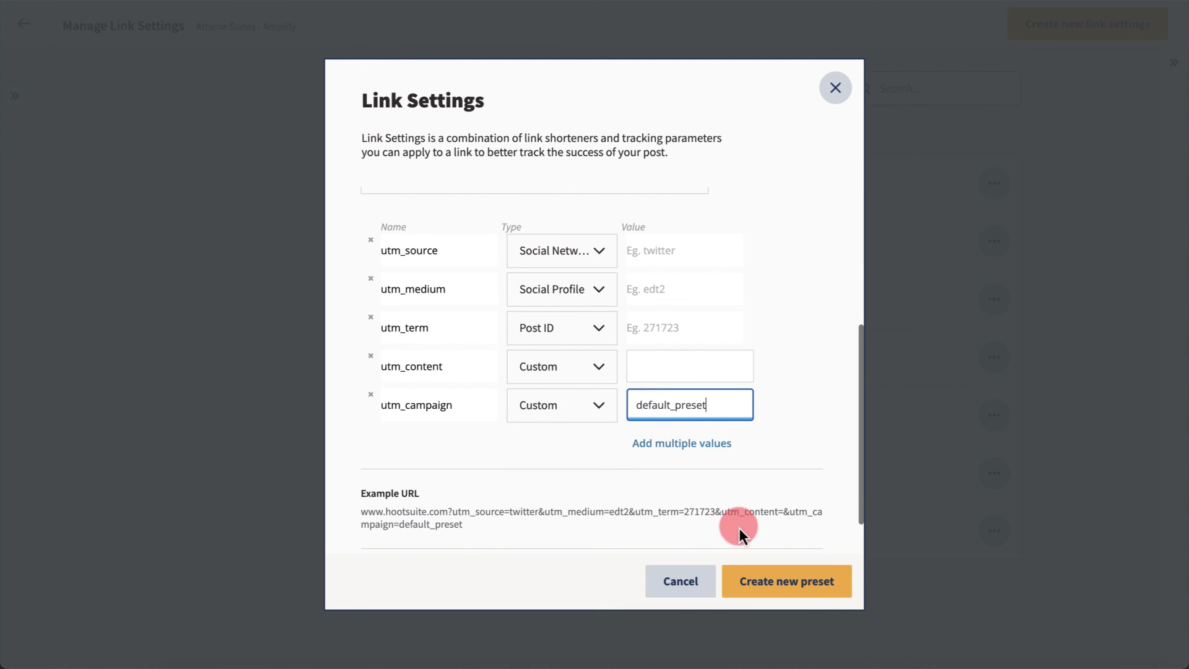
click(806, 593)
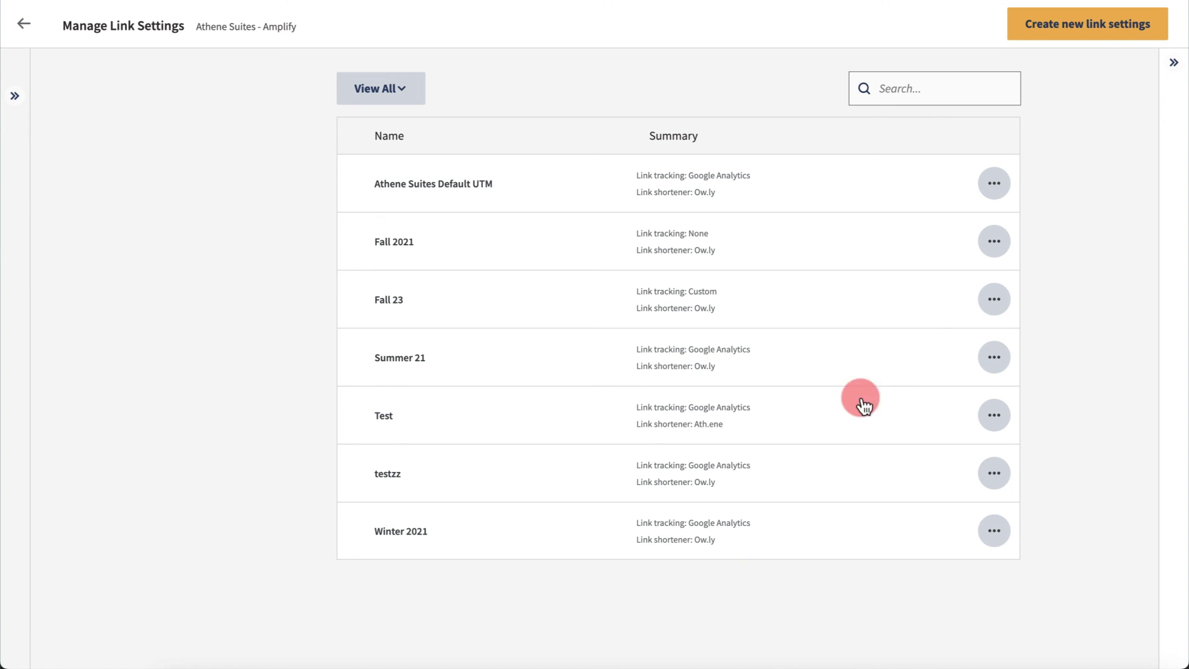
click(996, 185)
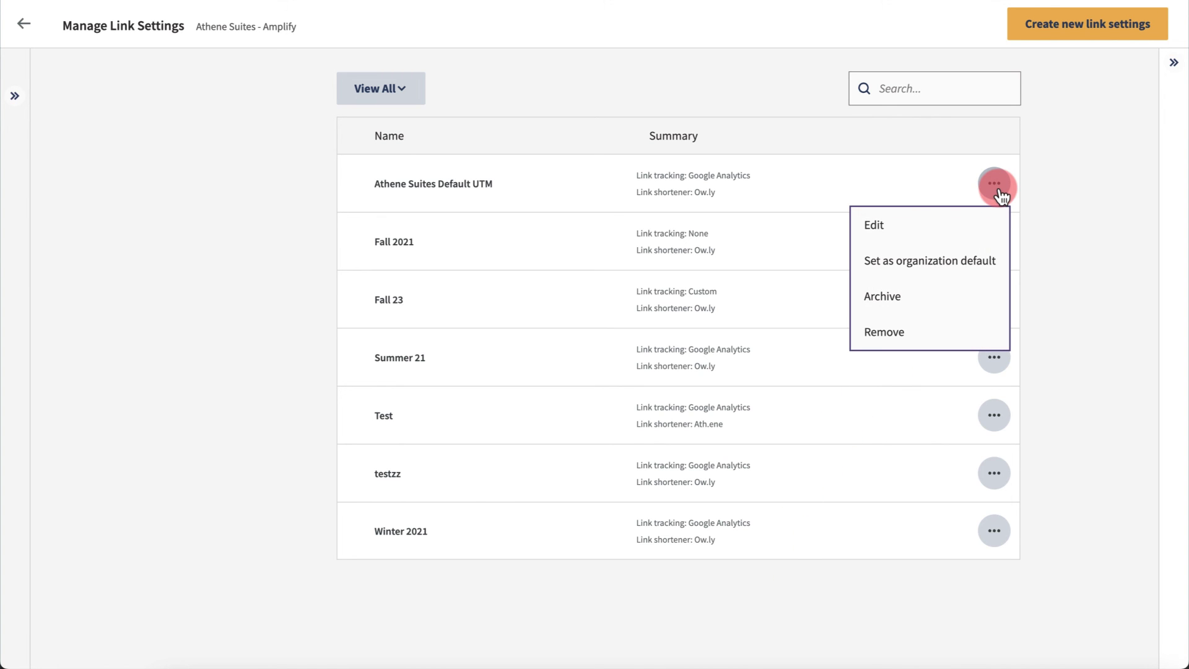